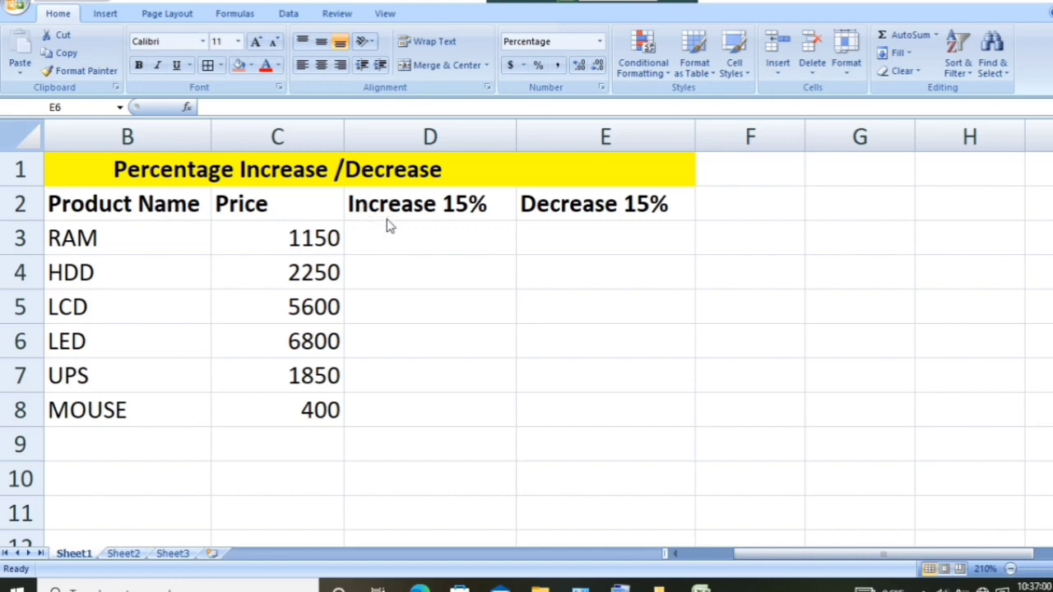
# - Calculate the 15% price increase in D3 with =C3*115% and fill the formula down to D8
pyautogui.click(441, 241)
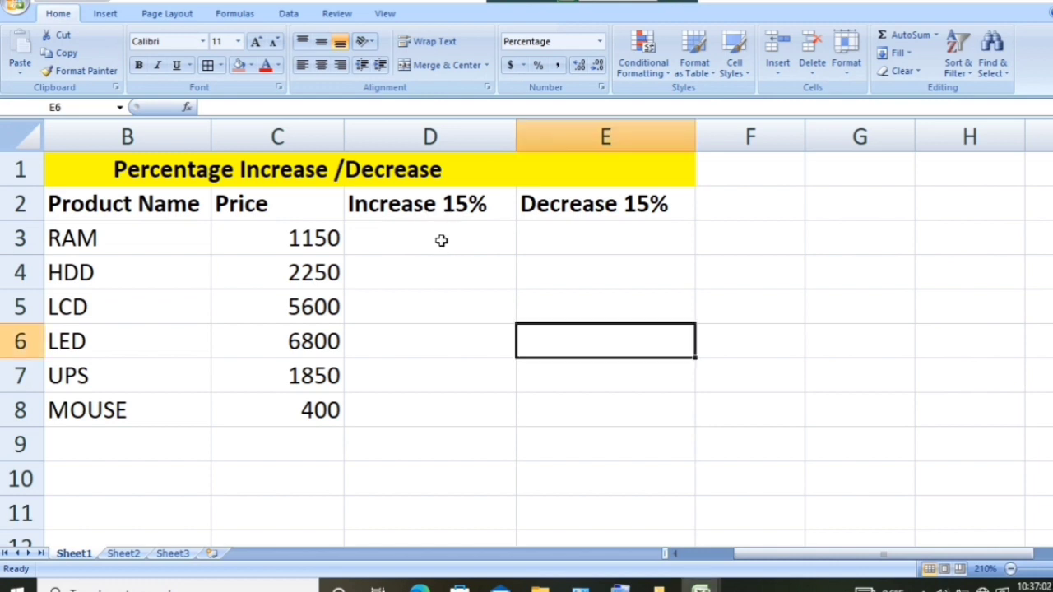
pyautogui.click(362, 241)
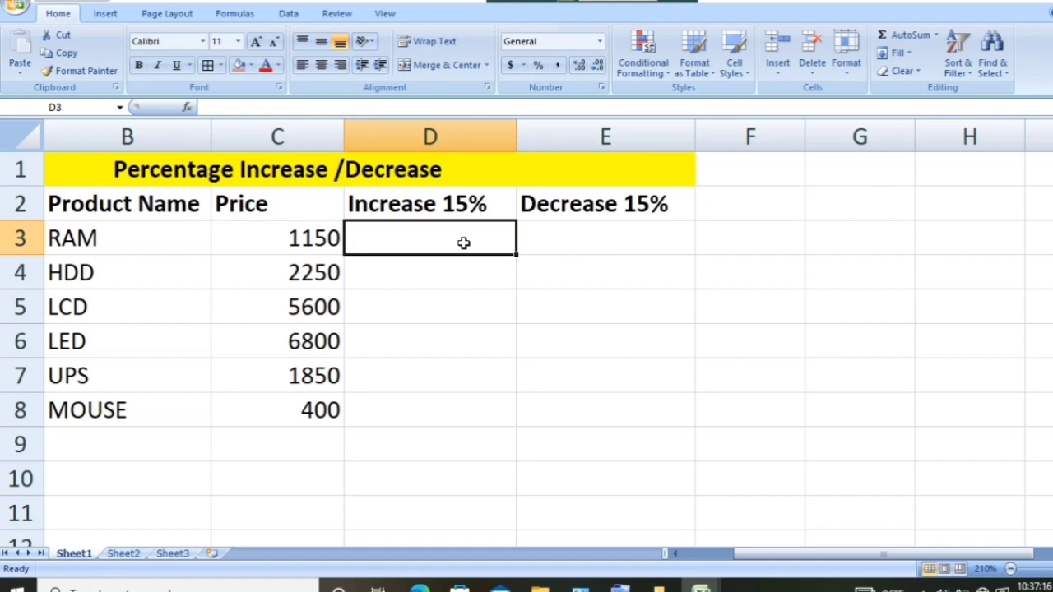
pyautogui.write('=')
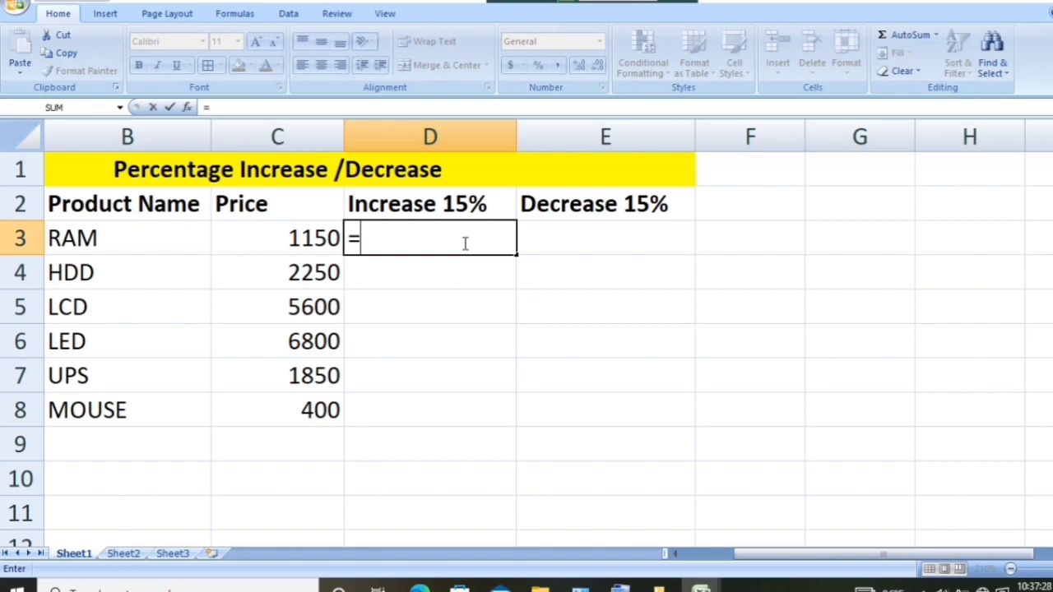
pyautogui.click(302, 240)
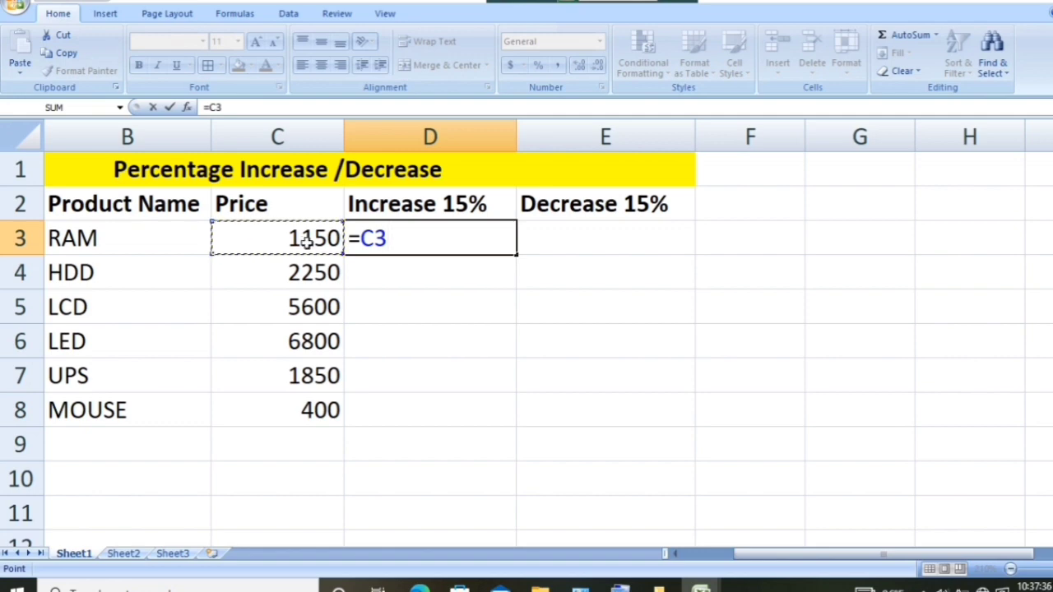
pyautogui.write('*')
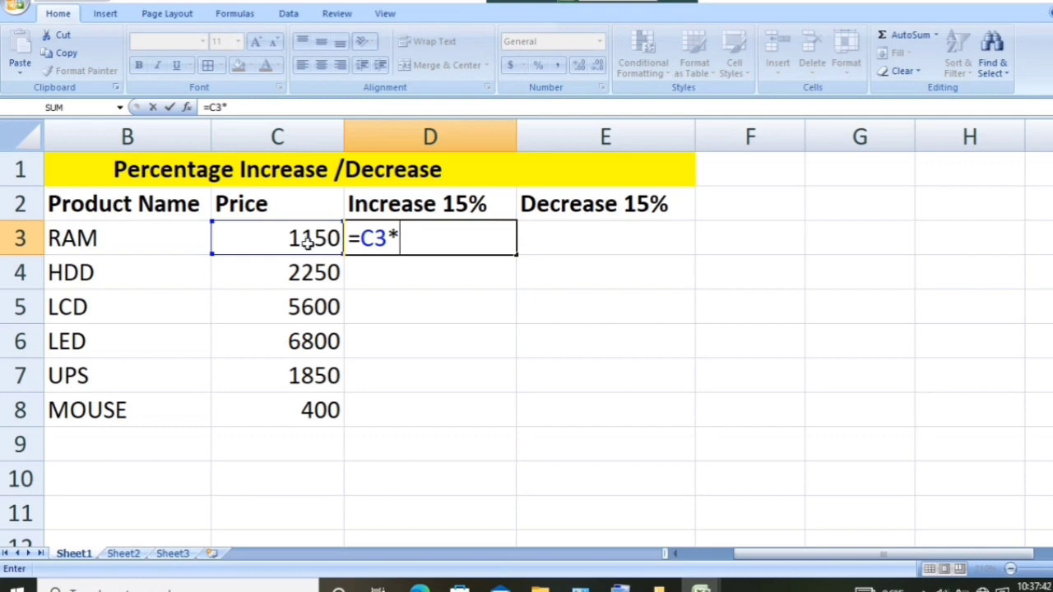
pyautogui.write('115')
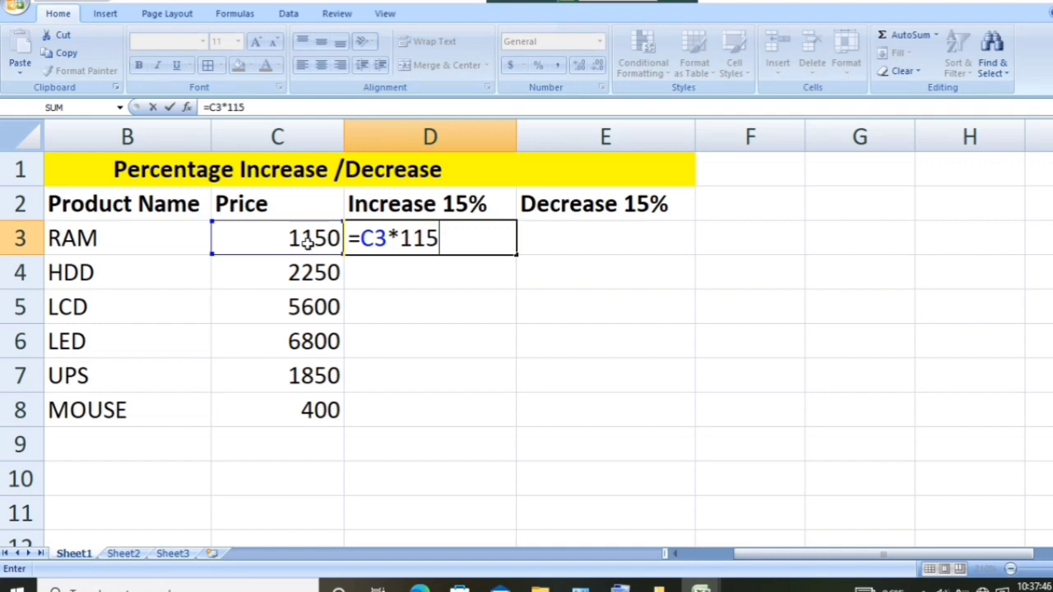
pyautogui.write('%')
pyautogui.press('Return')
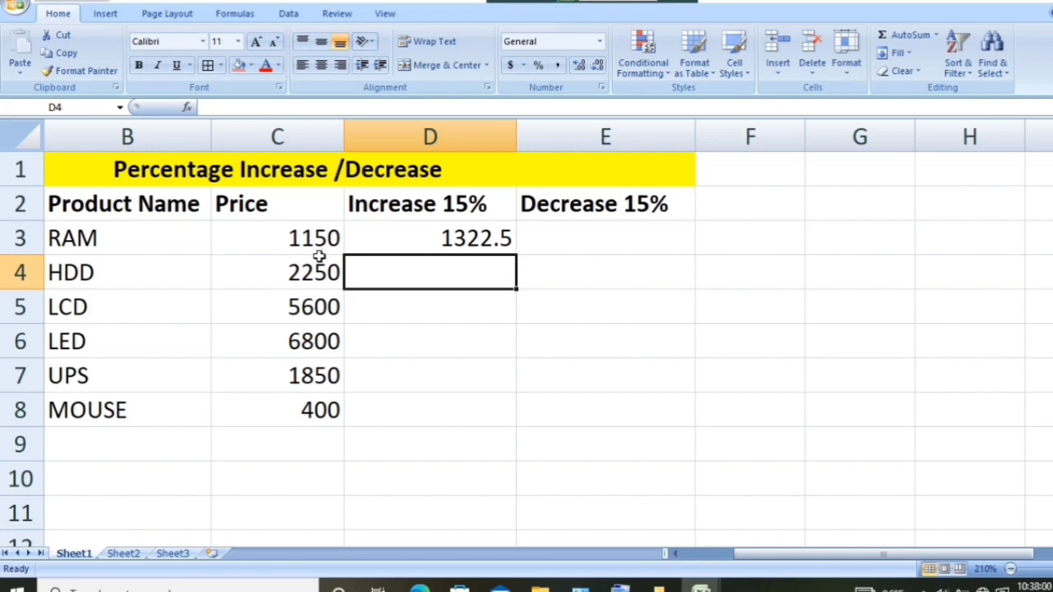
pyautogui.click(413, 240)
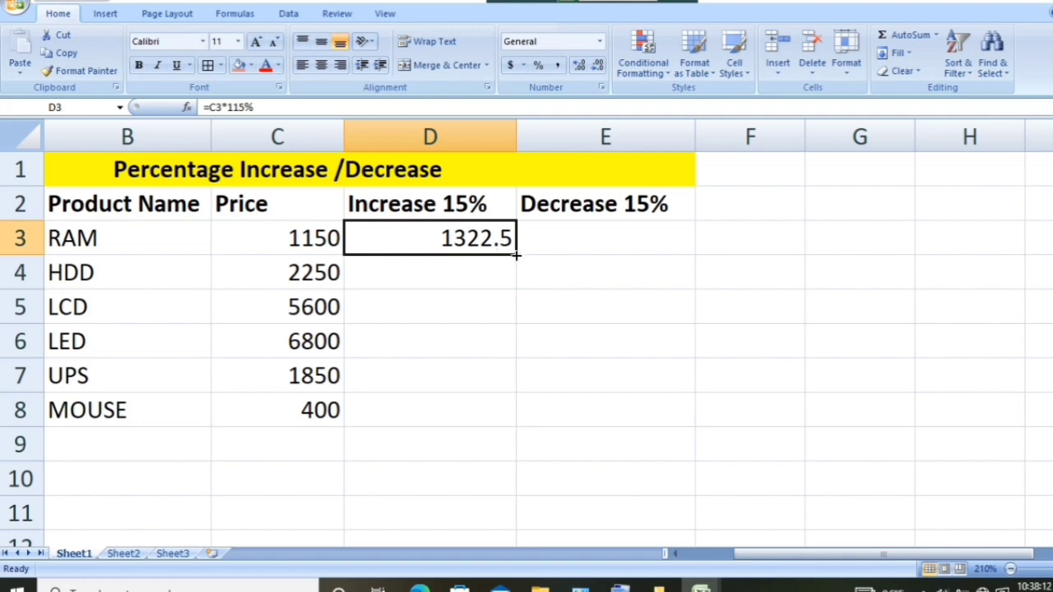
pyautogui.moveTo(516, 256); pyautogui.dragTo(500, 427)
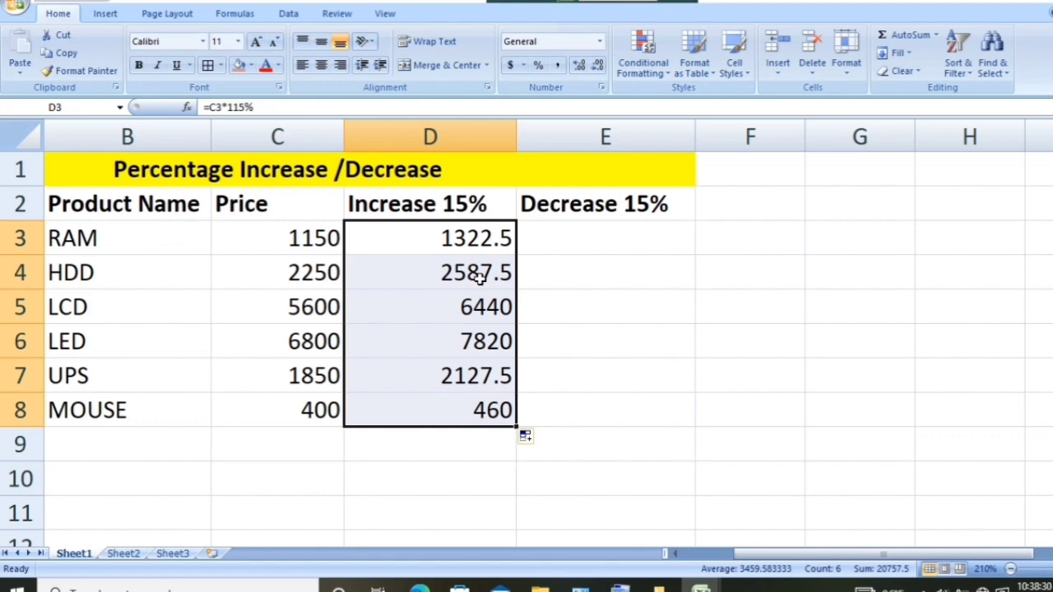
# - Clear the contents of the Increase 15% cells D3:D8
pyautogui.press('BackSpace')
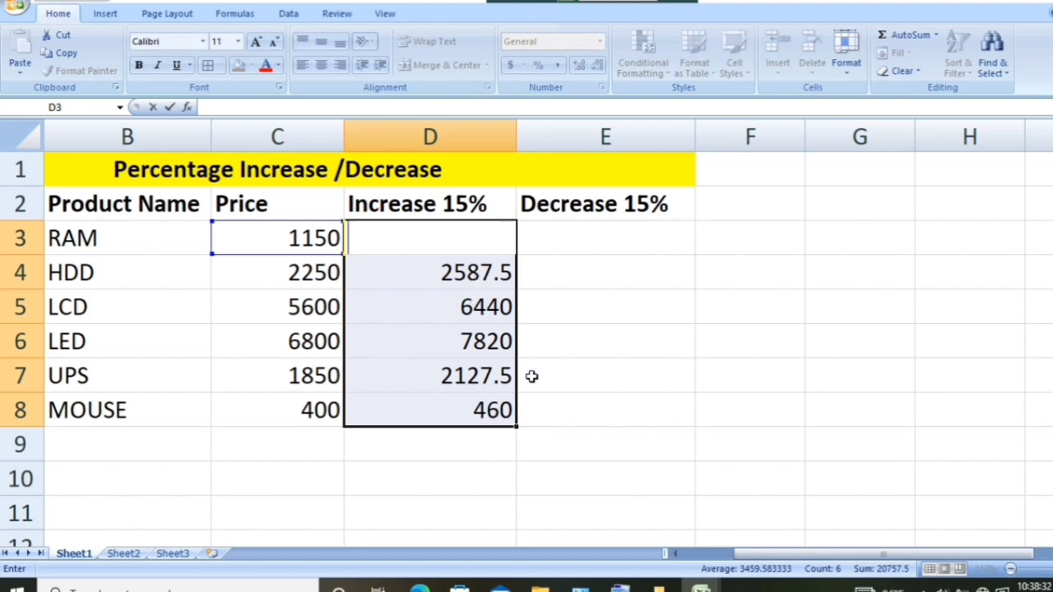
pyautogui.click(531, 376)
pyautogui.moveTo(436, 234); pyautogui.dragTo(469, 409)
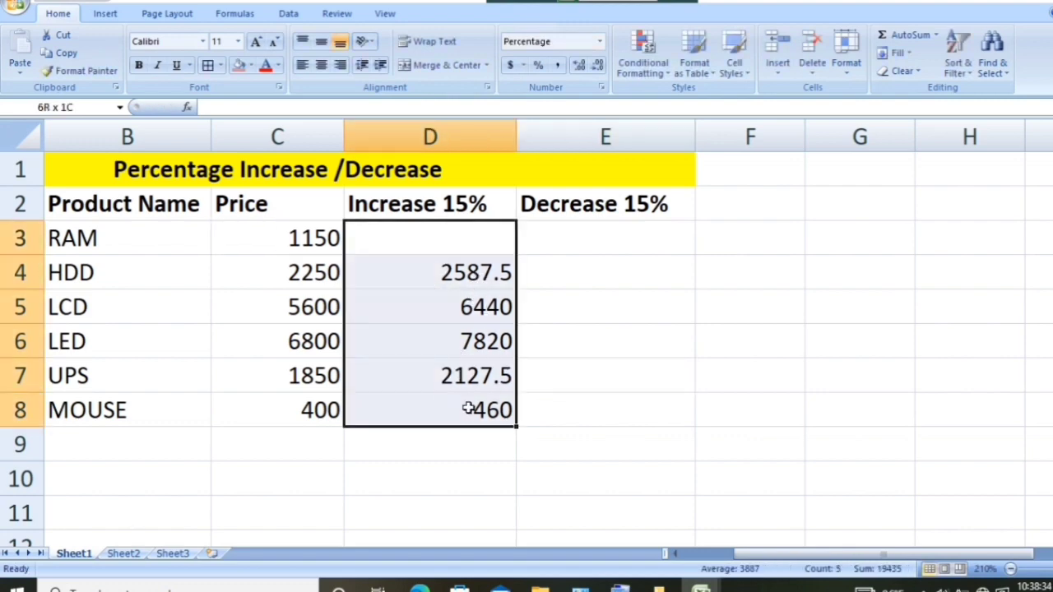
pyautogui.press('Delete')
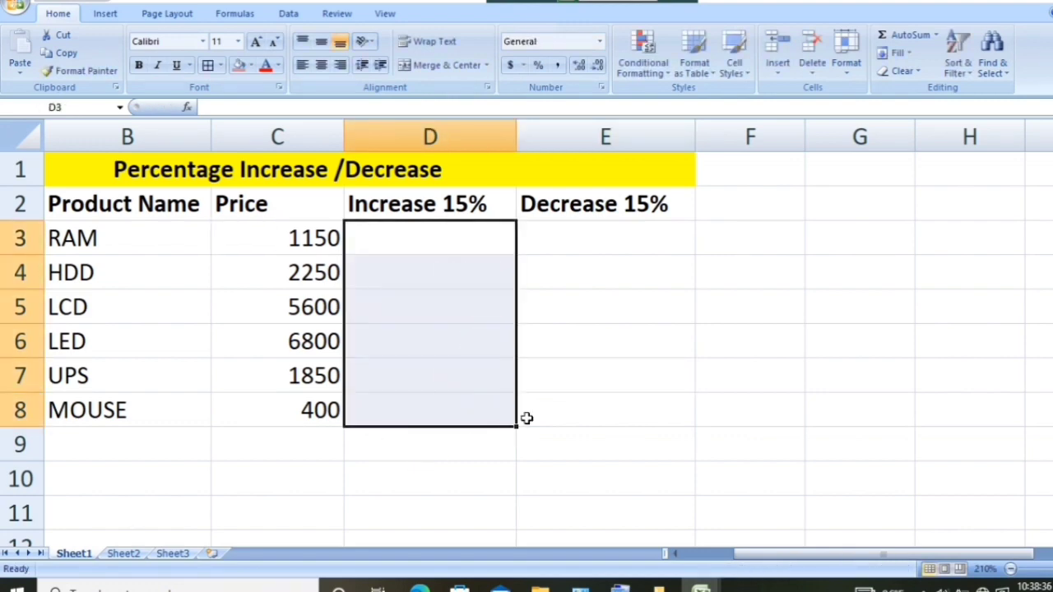
pyautogui.click(580, 399)
# - Calculate the 15% price increase in D3 with =C3+C3*15% and fill the formula down to D8
pyautogui.click(412, 237)
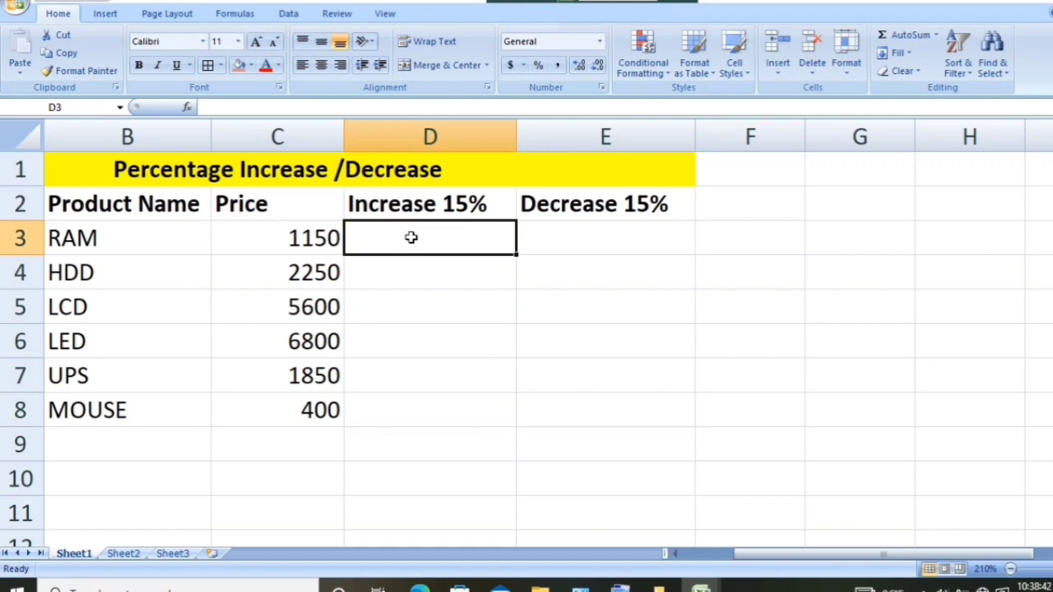
pyautogui.write('=')
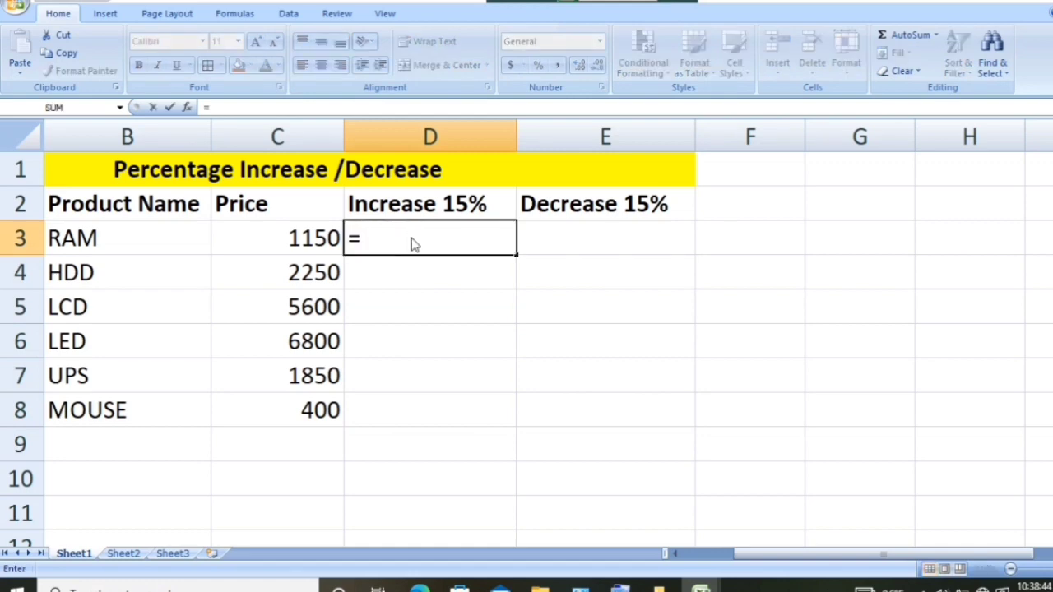
pyautogui.click(299, 238)
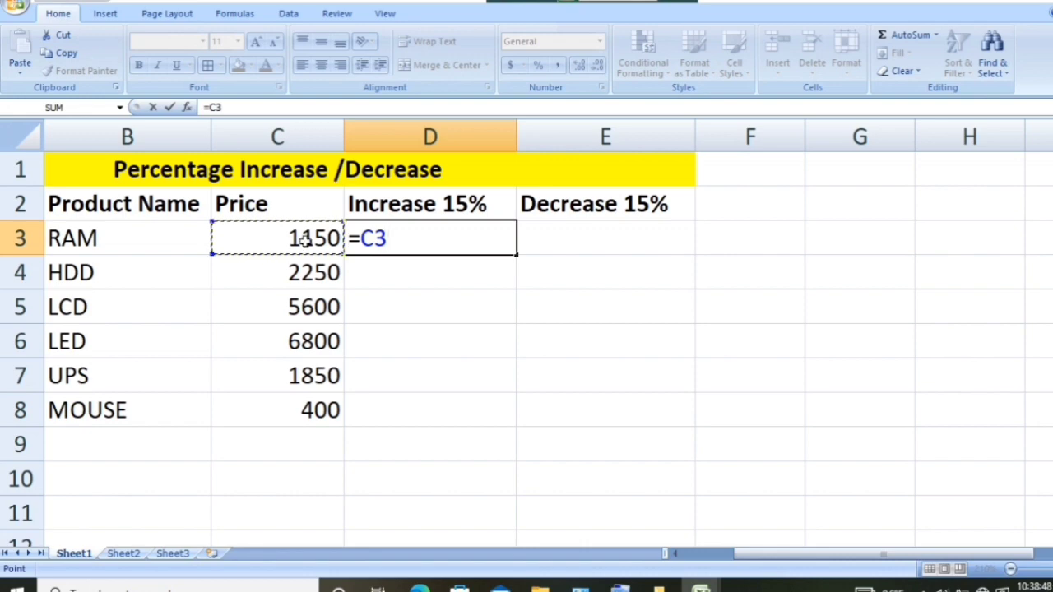
pyautogui.write('+')
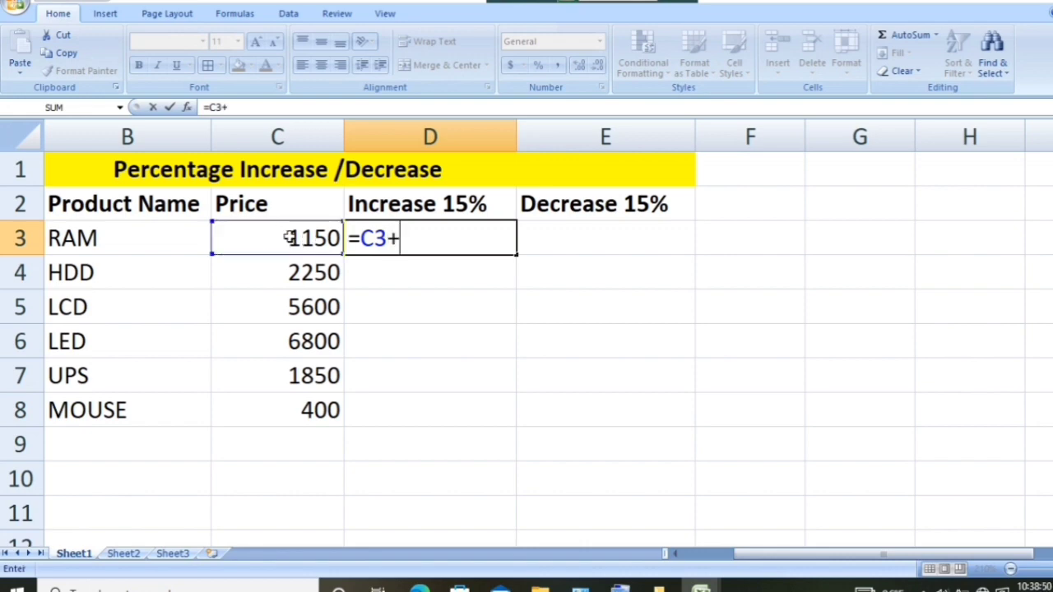
pyautogui.click(304, 250)
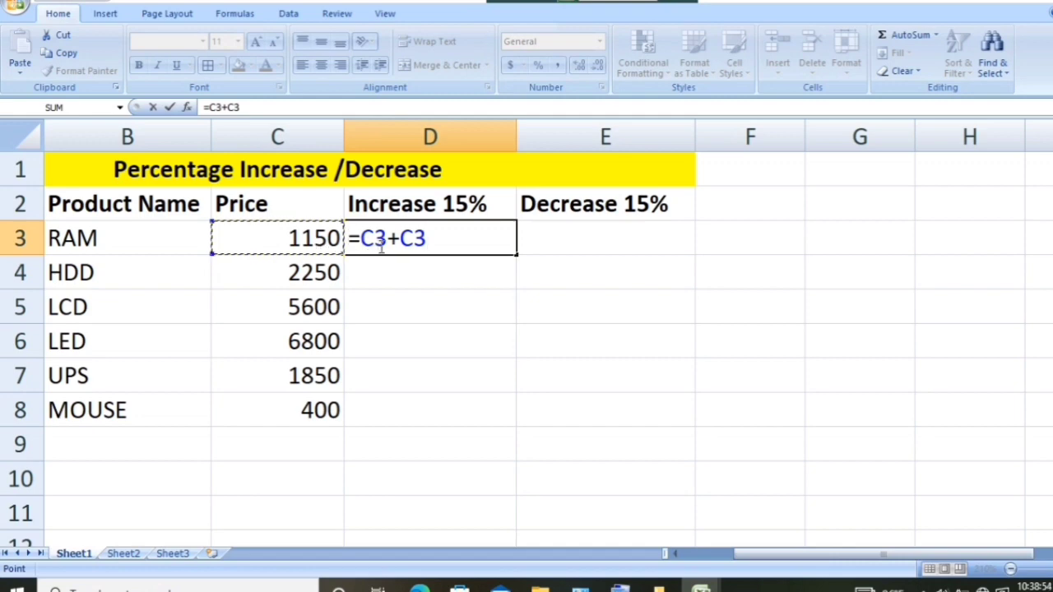
pyautogui.write('*')
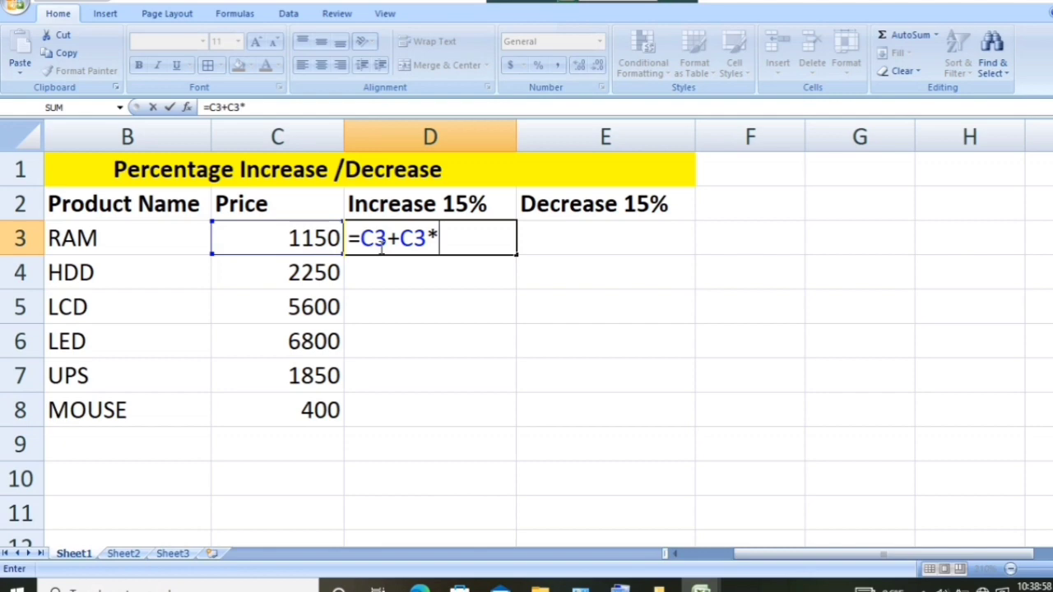
pyautogui.write('15')
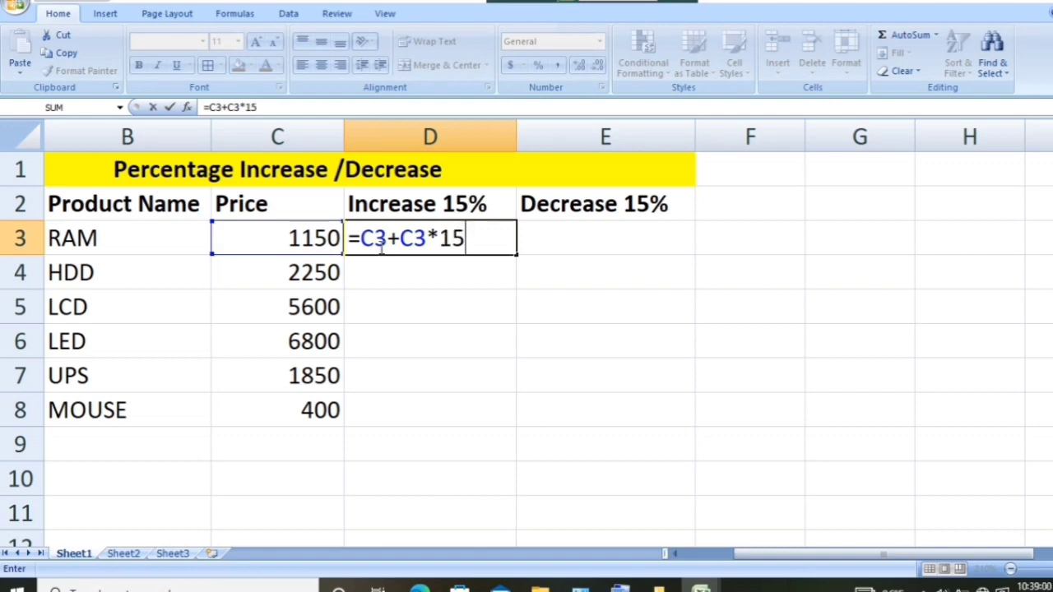
pyautogui.write('%')
pyautogui.press('Return')
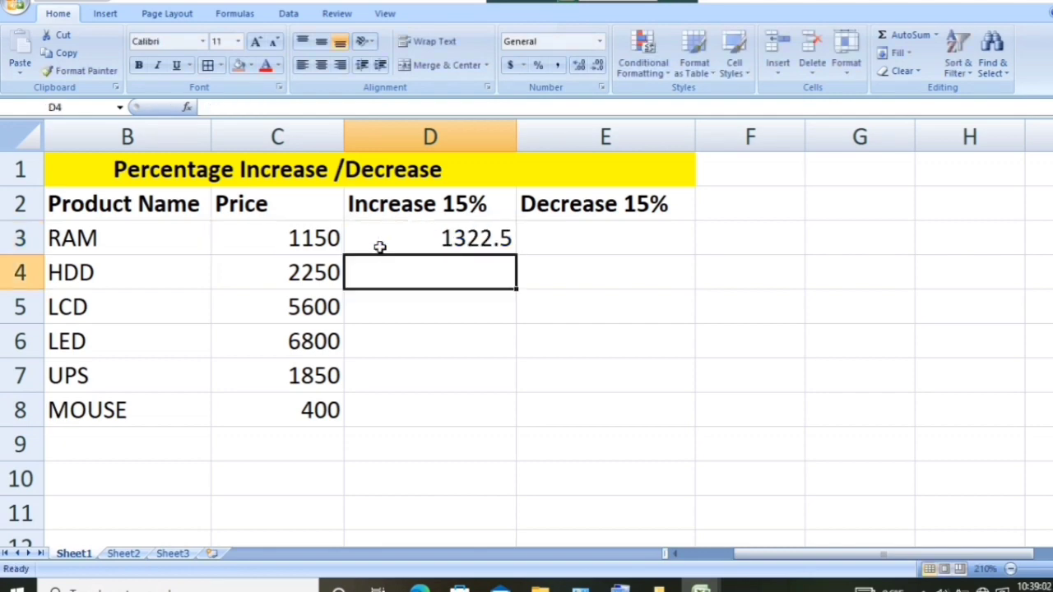
pyautogui.click(416, 234)
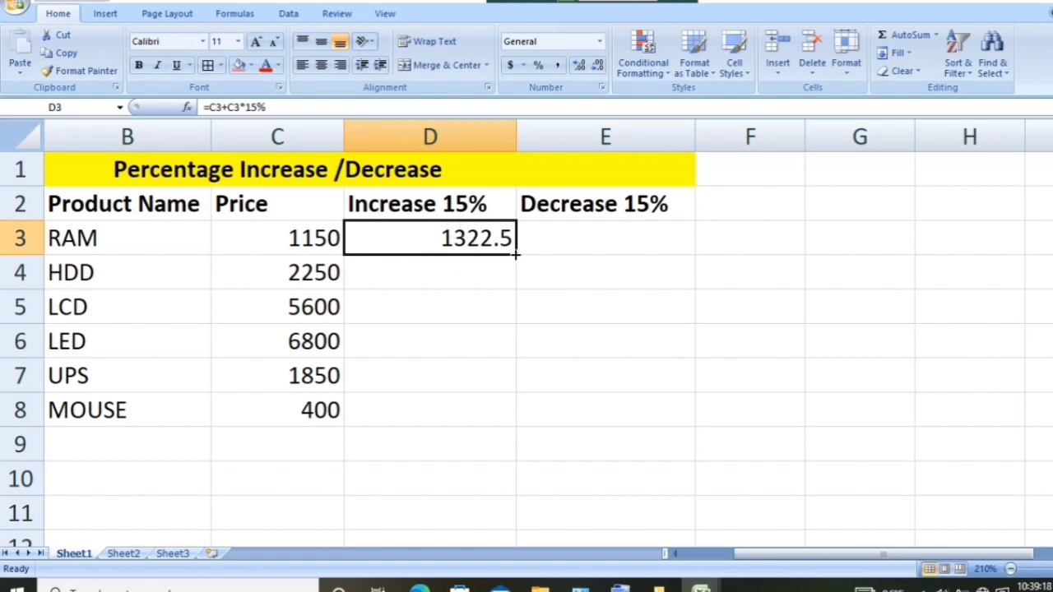
pyautogui.moveTo(515, 255); pyautogui.dragTo(483, 424)
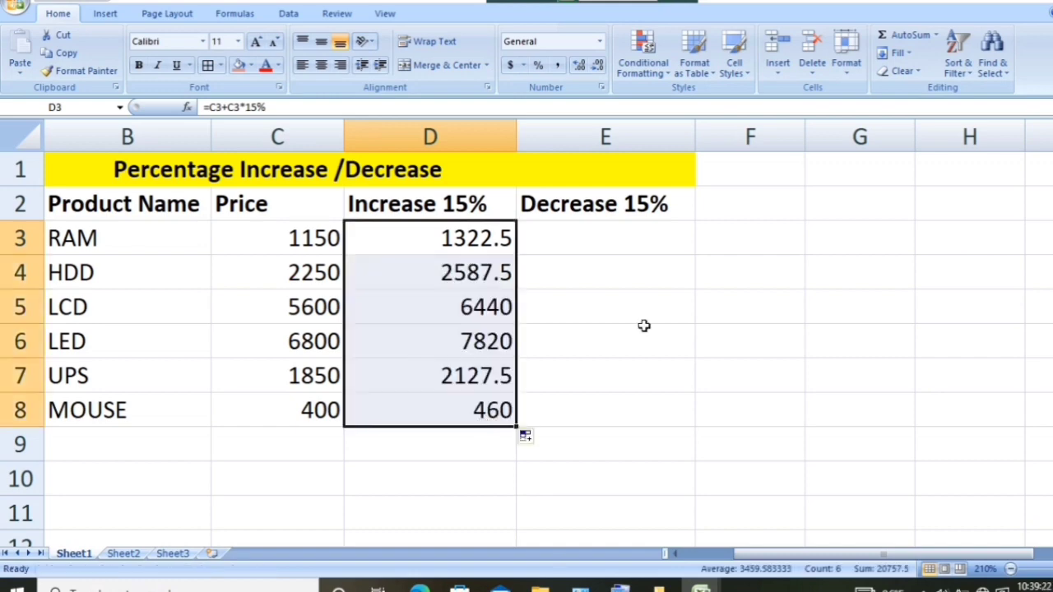
# - Calculate the 15% price decrease in E3 with =C3*85% and fill the formula down to E8
pyautogui.click(571, 311)
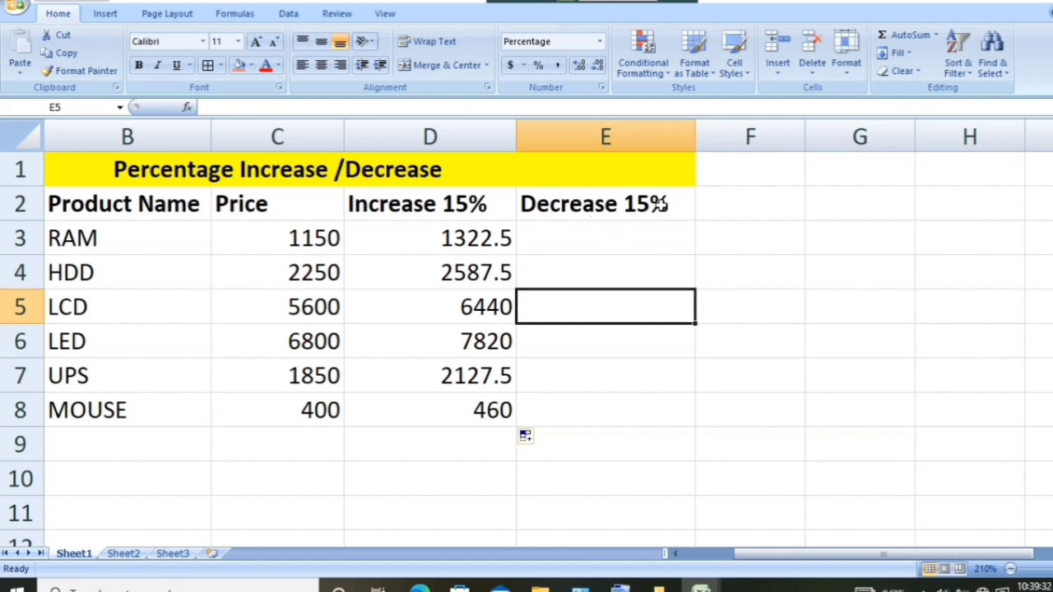
pyautogui.click(608, 245)
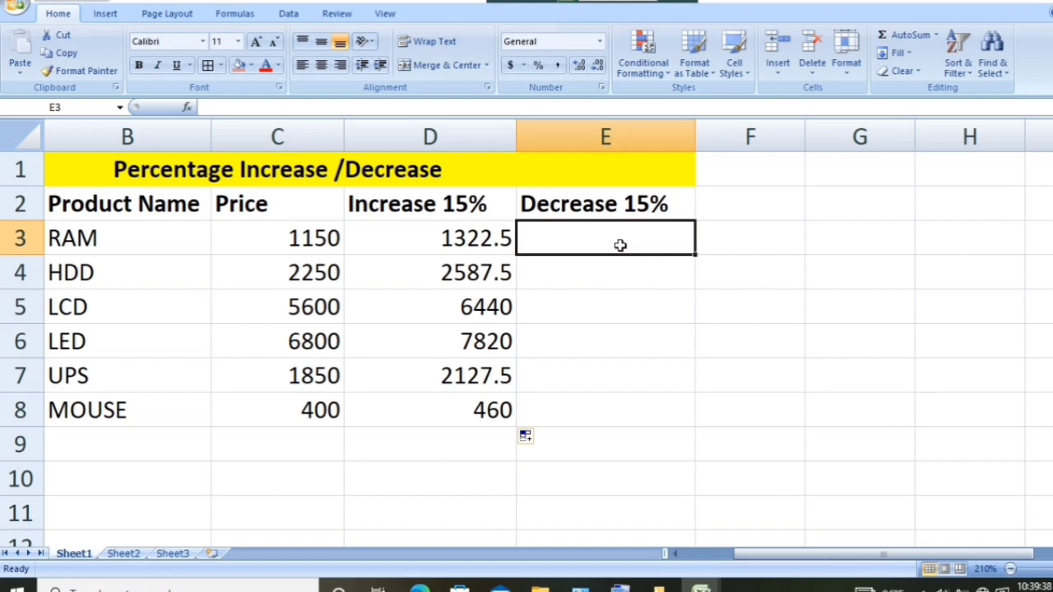
pyautogui.write('=')
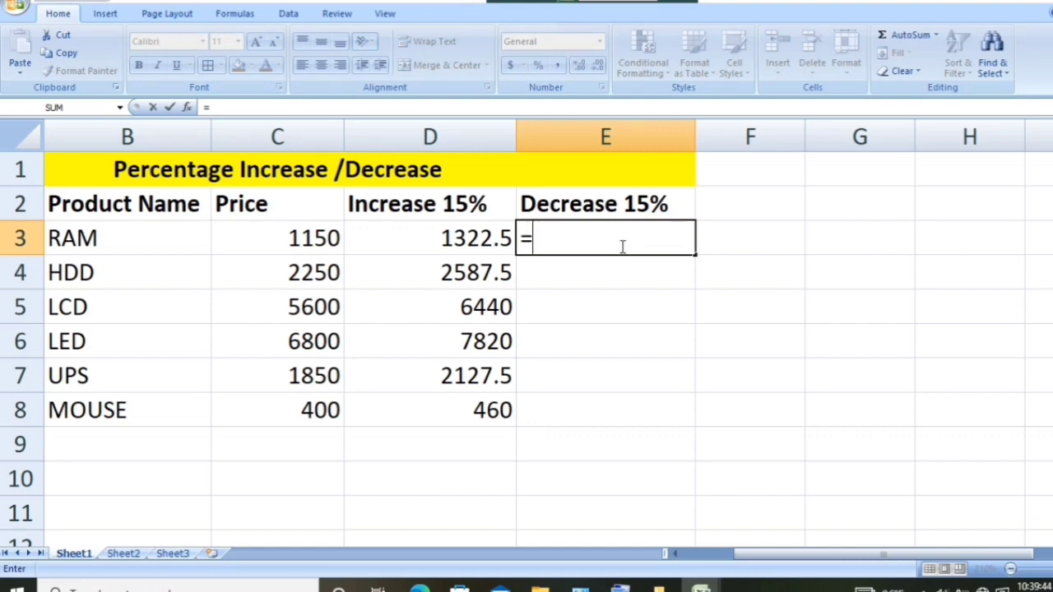
pyautogui.click(327, 238)
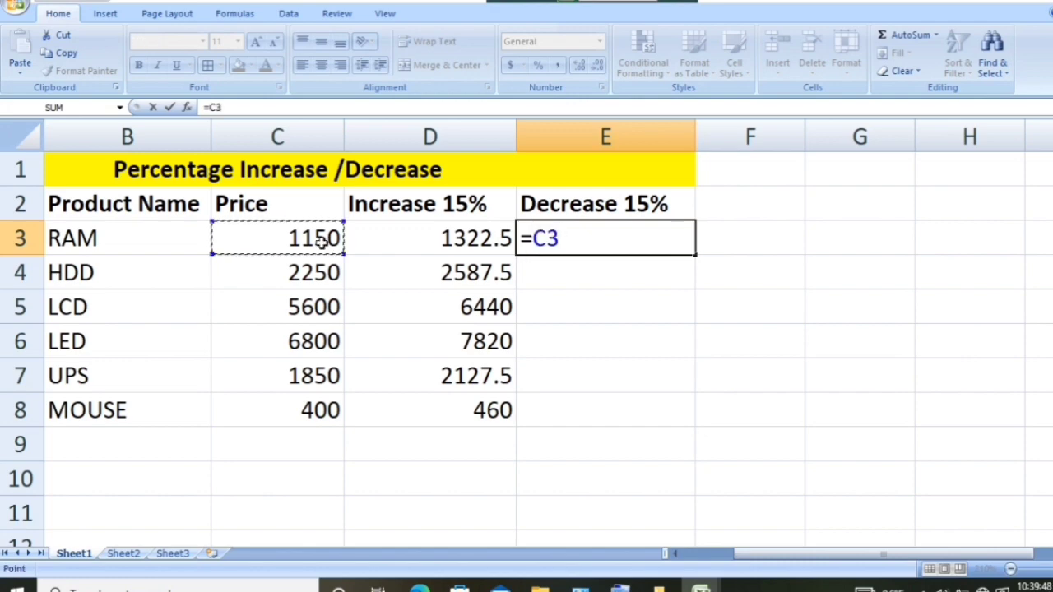
pyautogui.write('*')
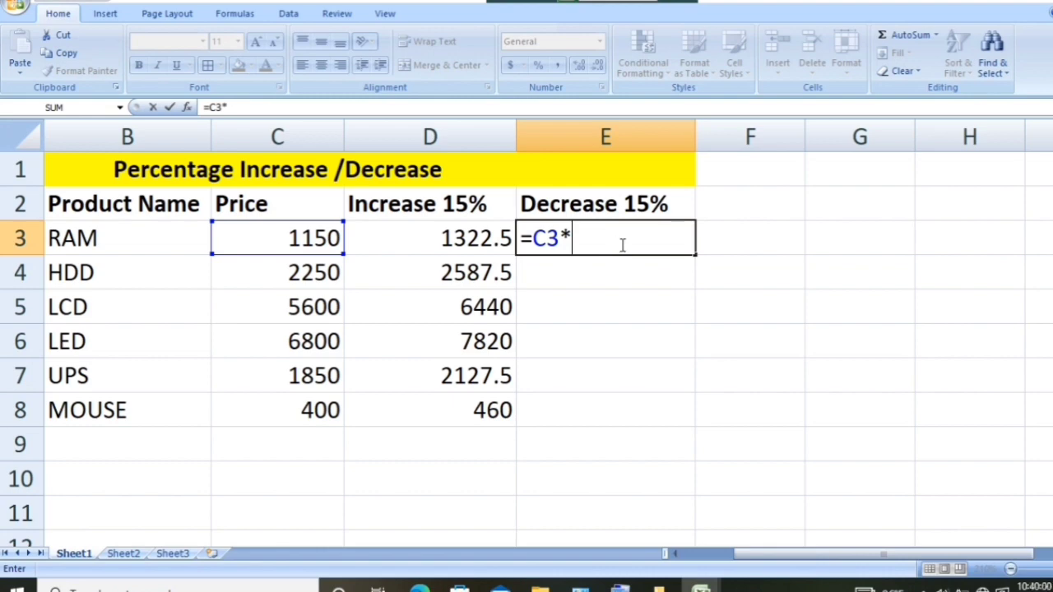
pyautogui.write('85%')
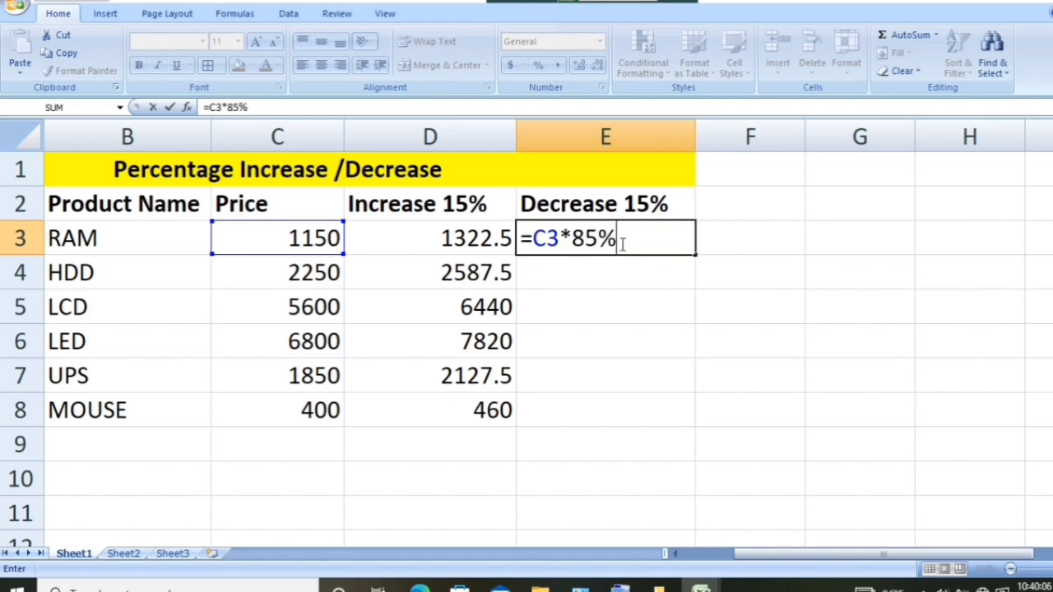
pyautogui.press('Return')
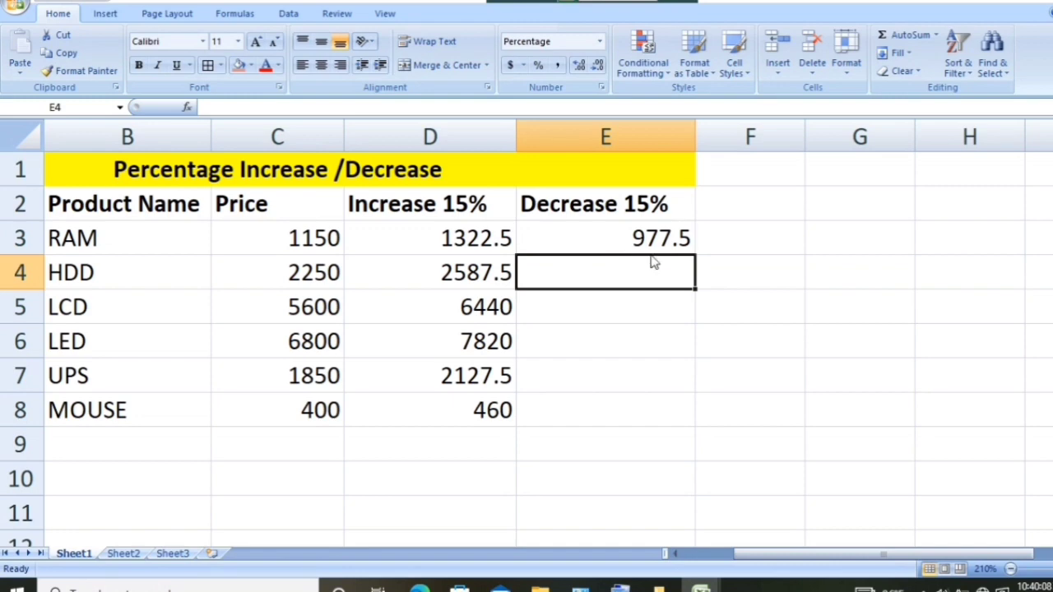
pyautogui.click(626, 236)
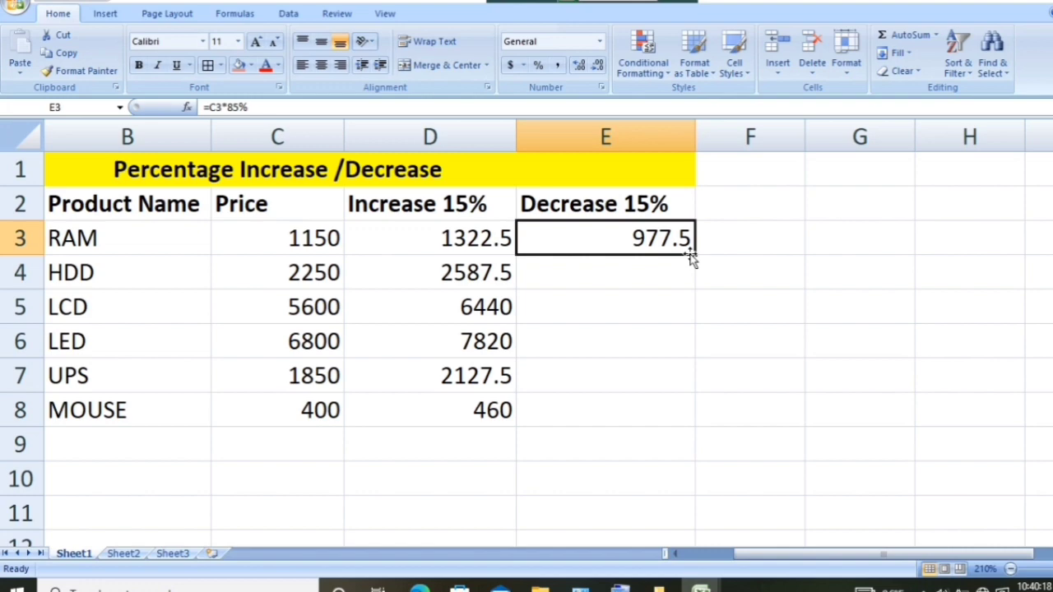
pyautogui.moveTo(691, 258); pyautogui.dragTo(683, 419)
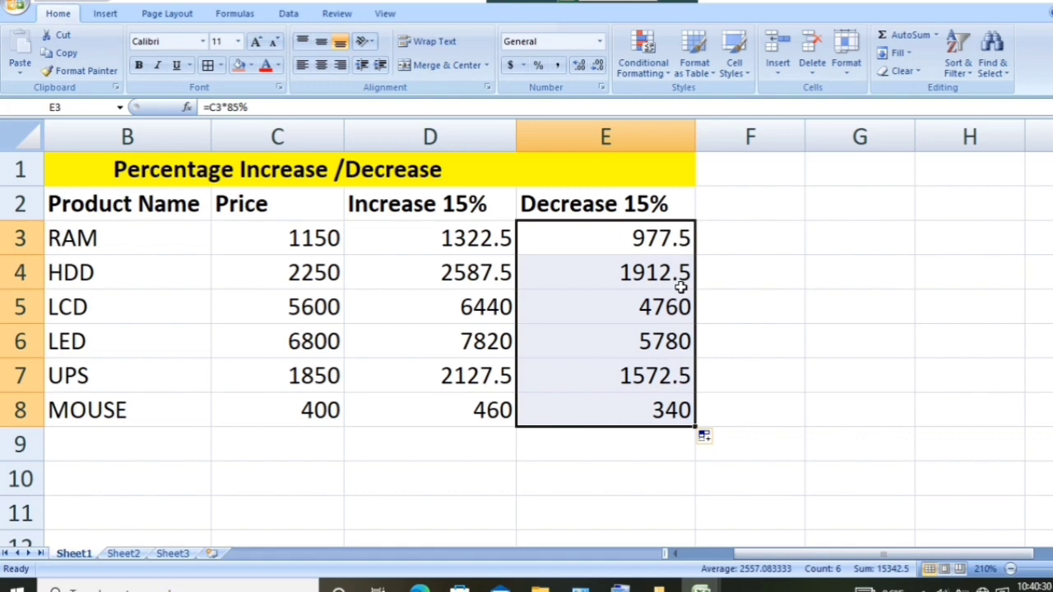
# - Clear the contents of the Decrease 15% cells E3:E8
pyautogui.press('Delete')
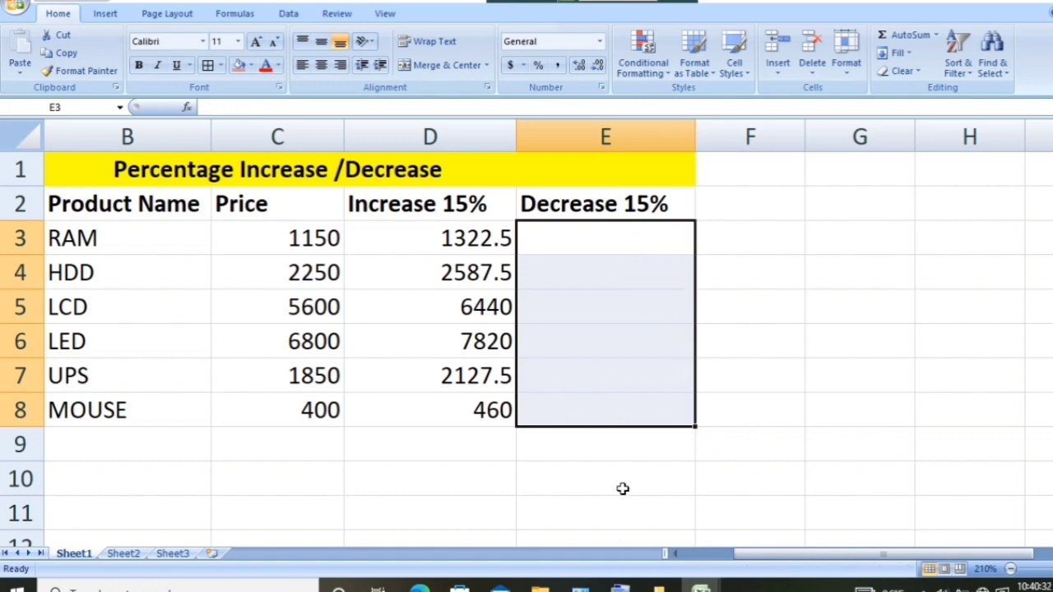
pyautogui.click(745, 302)
# - Calculate the 15% price decrease for RAM in E3 with the formula =C3-C3*15%
pyautogui.click(635, 249)
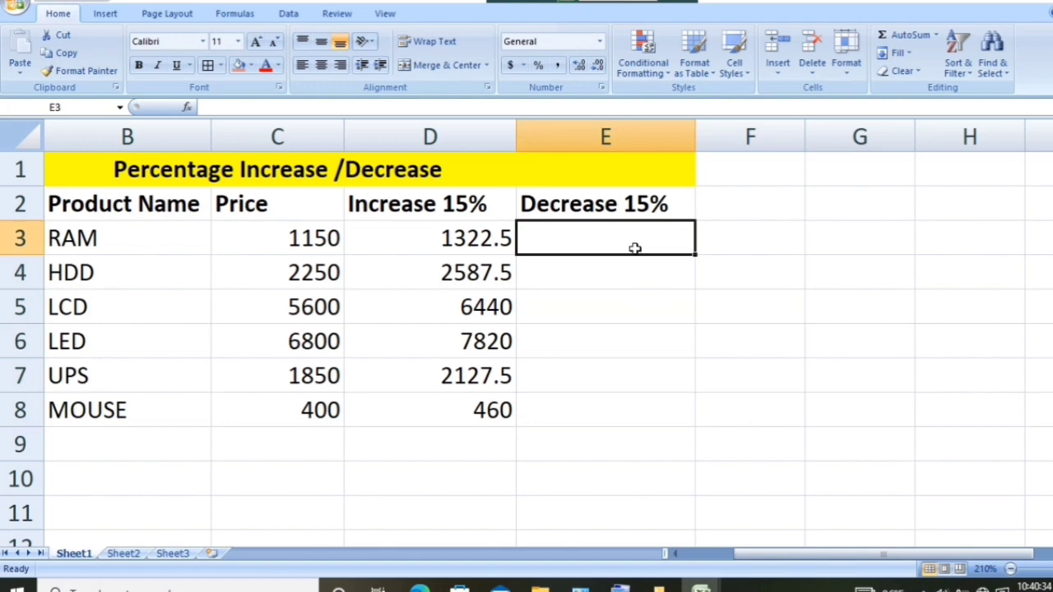
pyautogui.write('=')
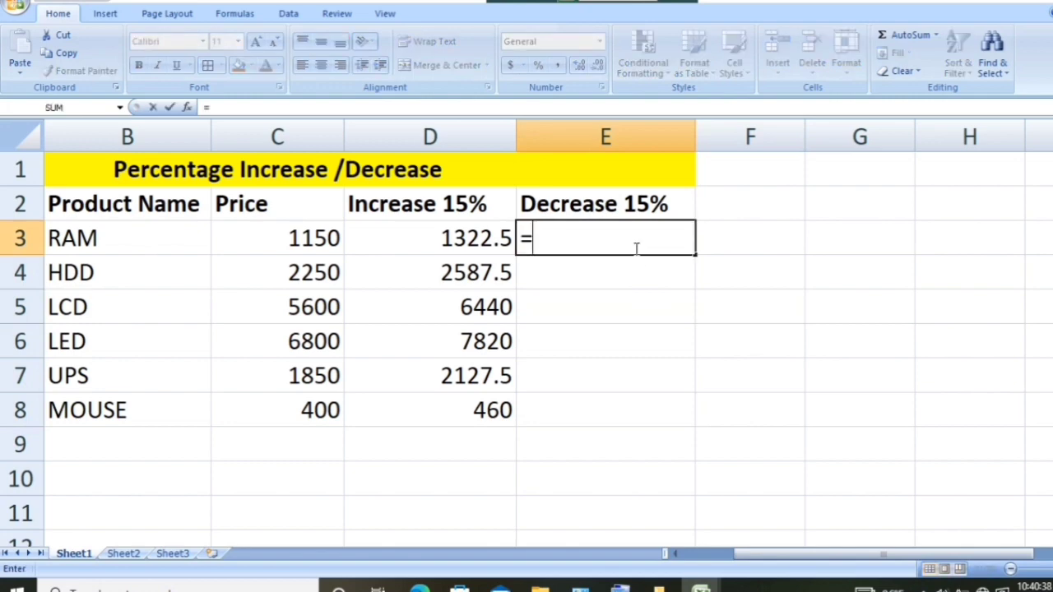
pyautogui.click(296, 243)
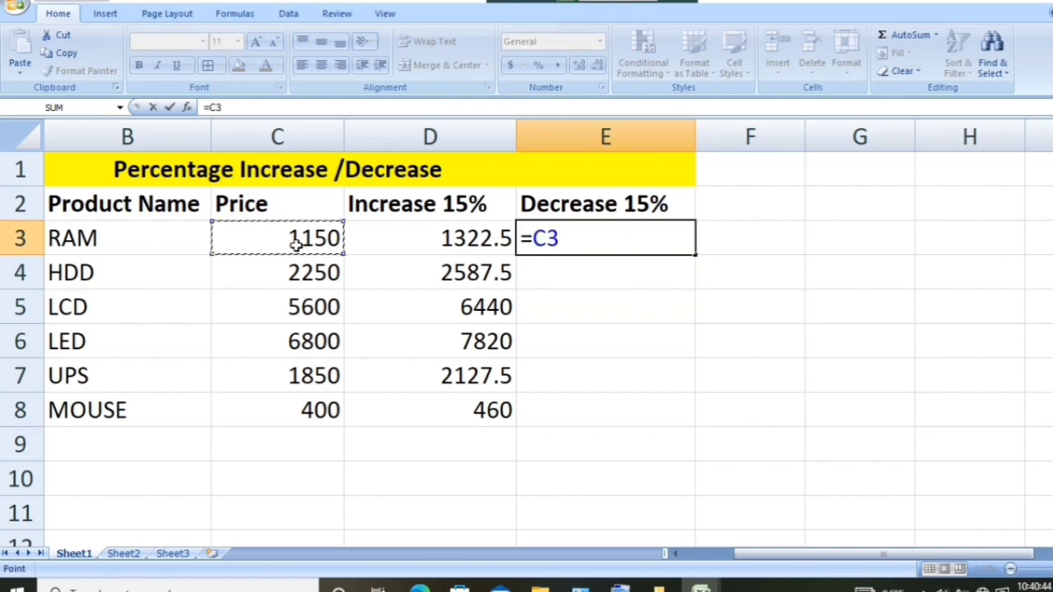
pyautogui.write('-')
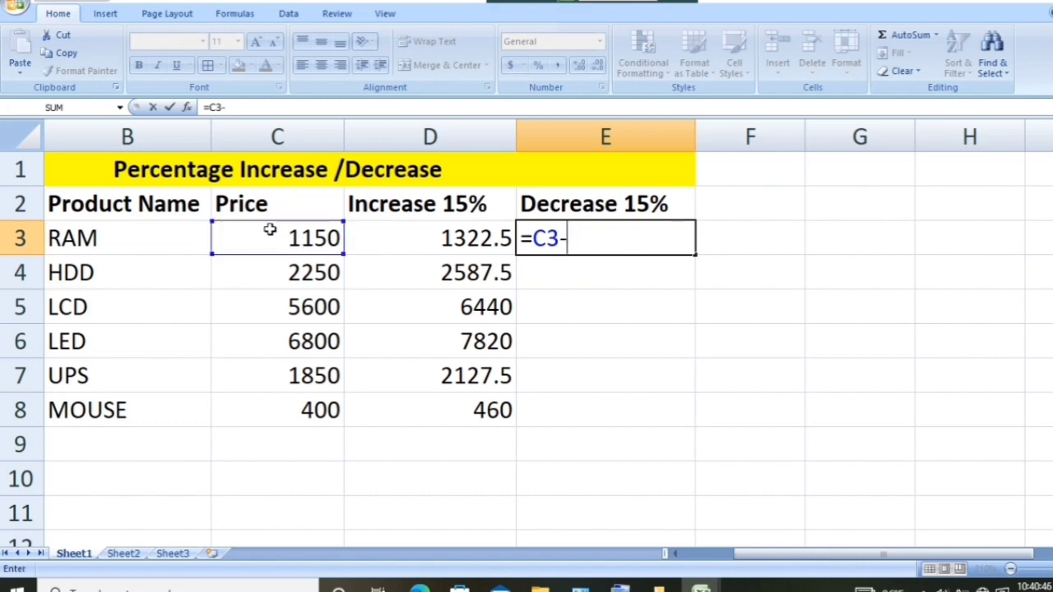
pyautogui.click(316, 238)
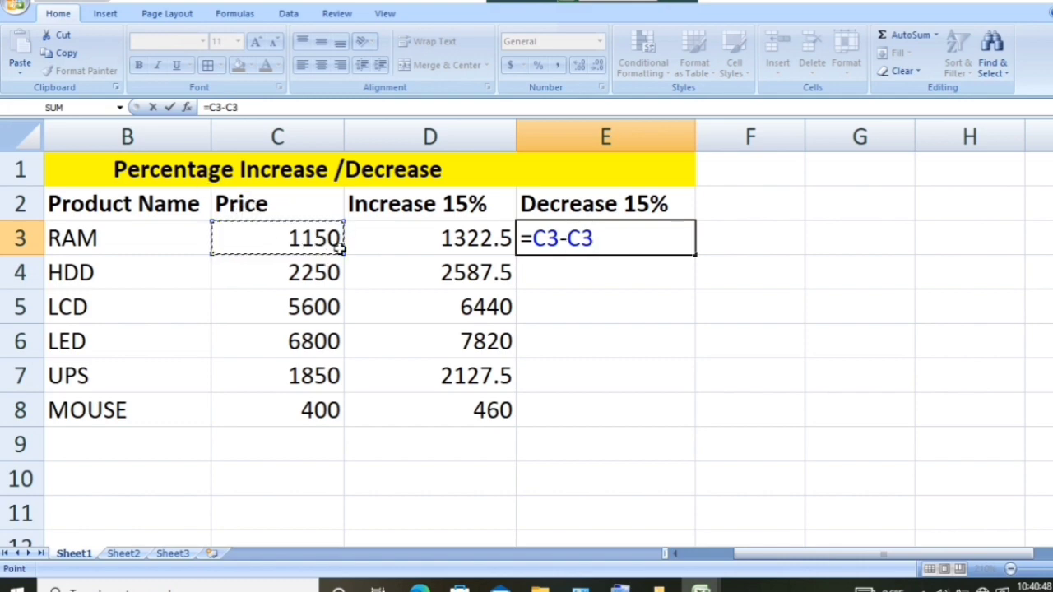
pyautogui.write('*')
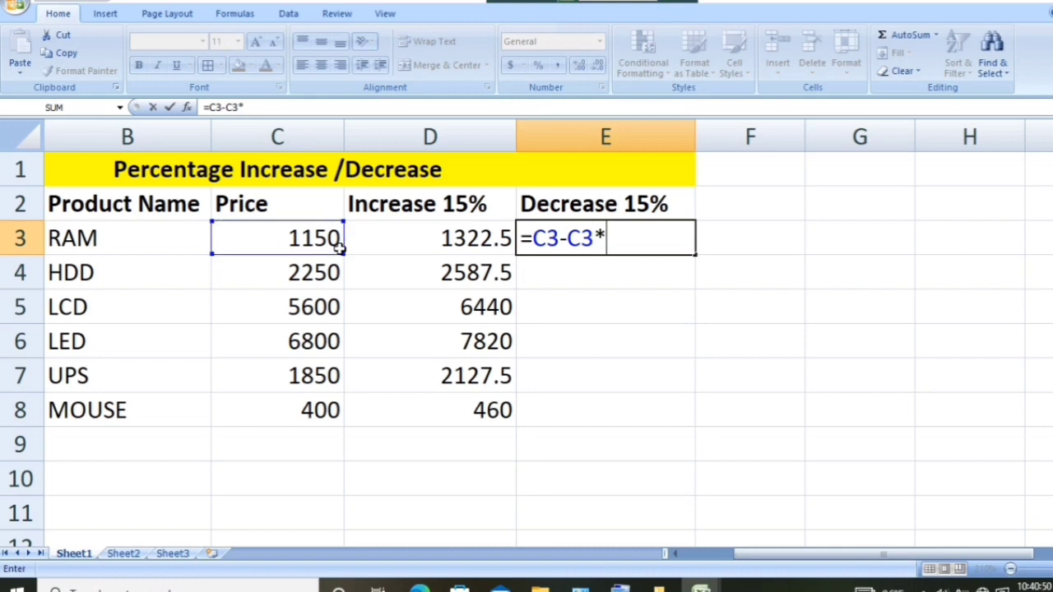
pyautogui.write('15')
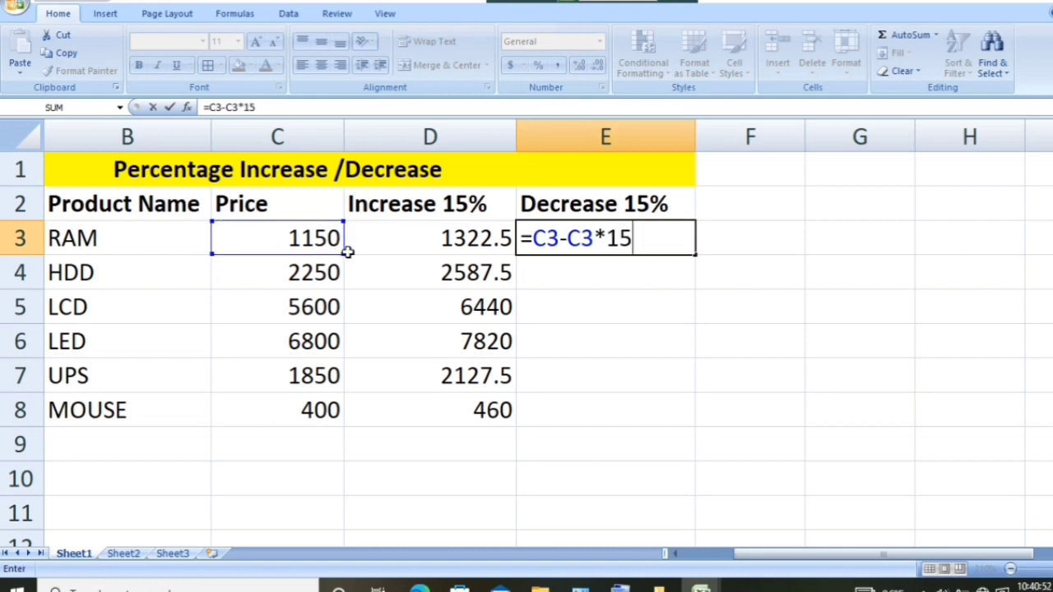
pyautogui.write('%')
pyautogui.press('Return')
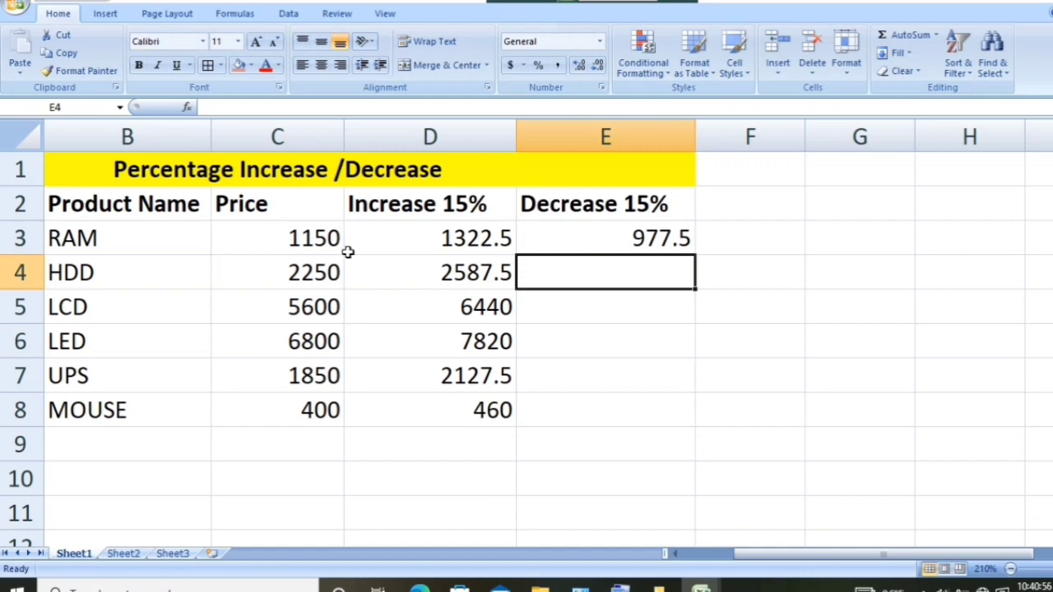
# - Fill the price decrease formula from E3 down to E8 for the remaining products
pyautogui.click(532, 236)
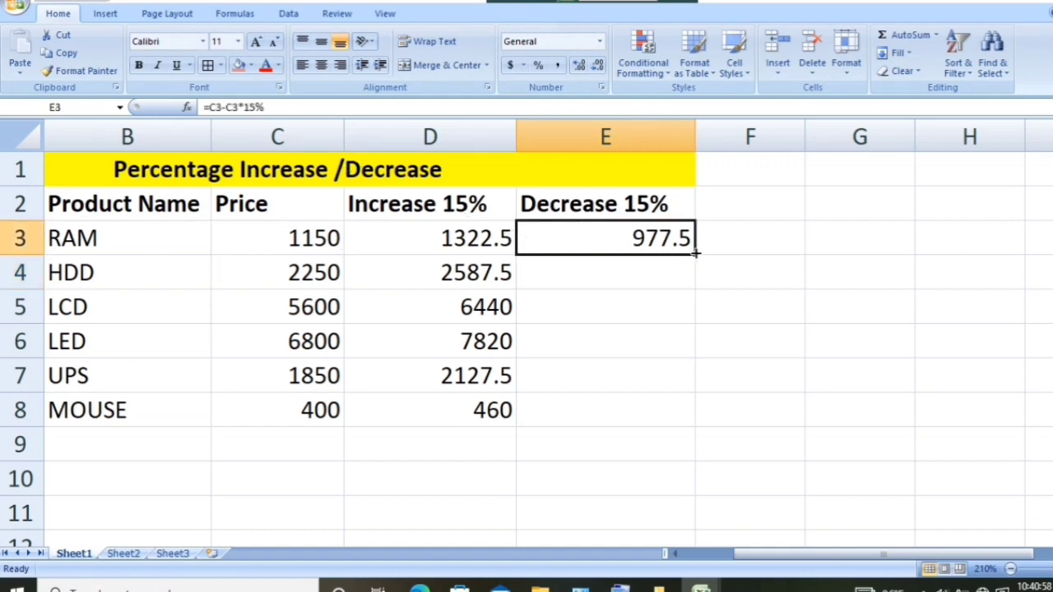
pyautogui.moveTo(695, 254); pyautogui.dragTo(684, 424)
pyautogui.click(778, 361)
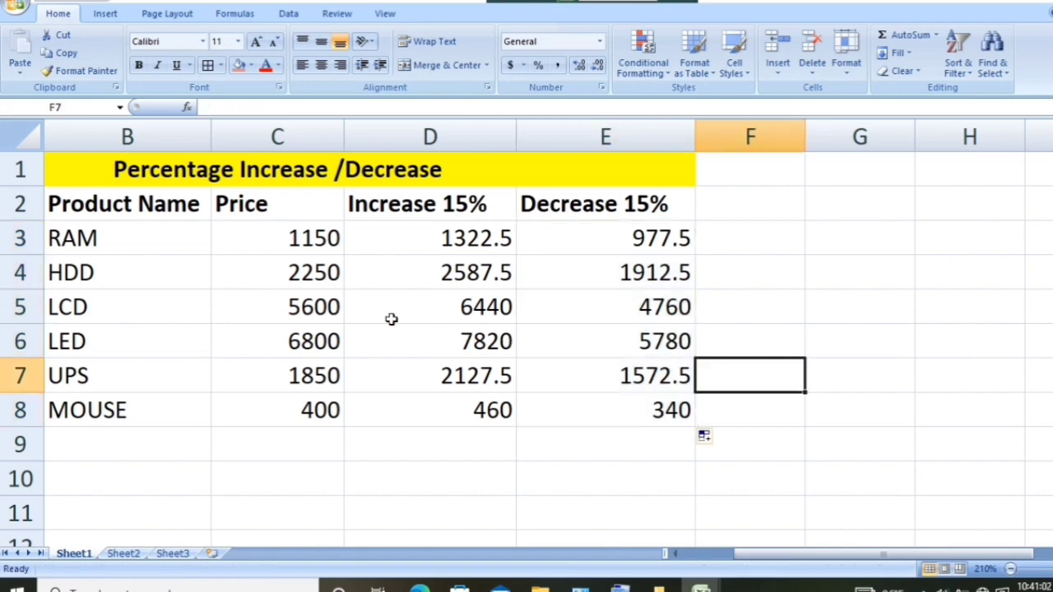